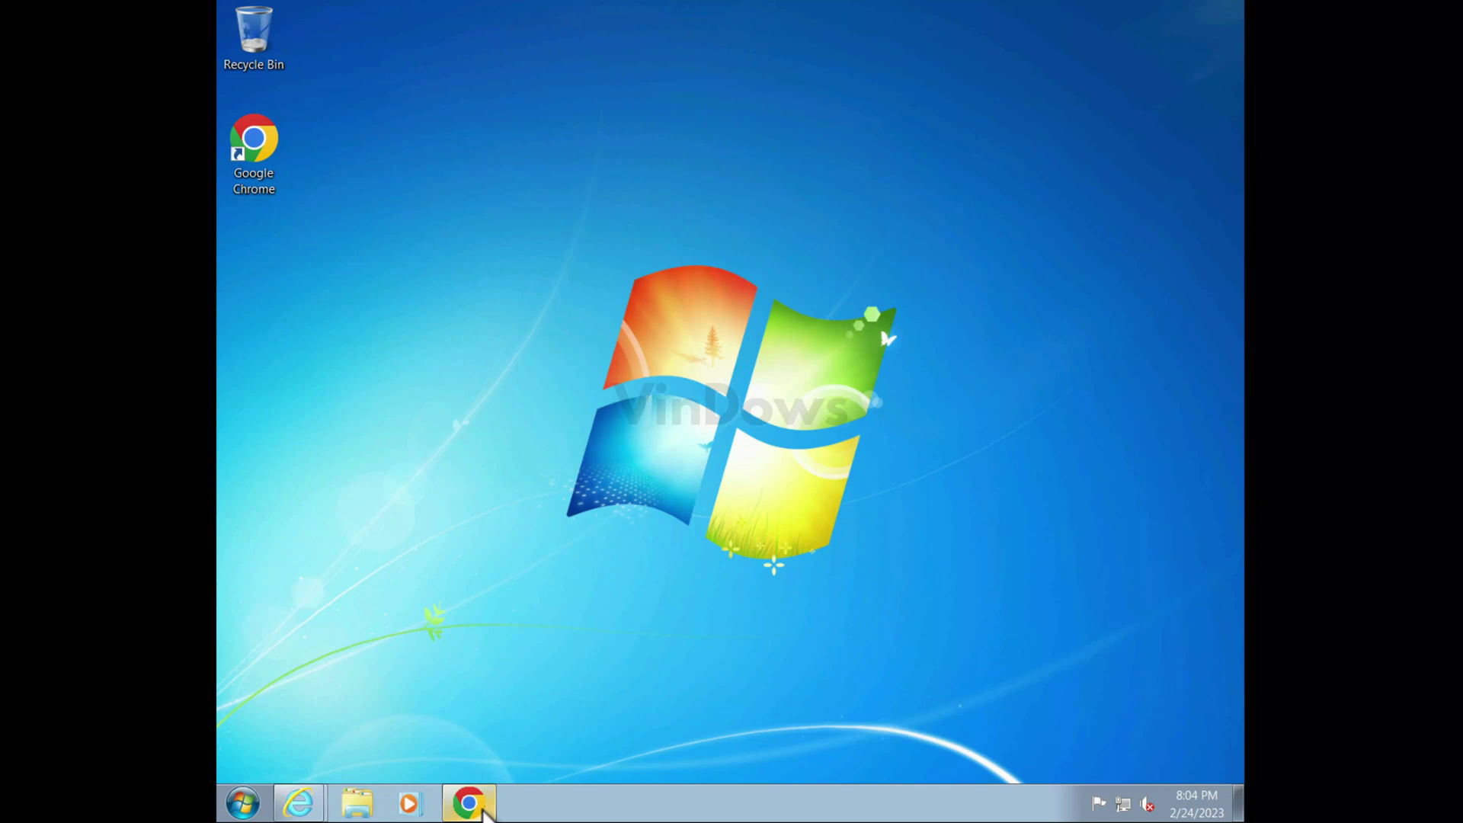
Open Chrome, dismiss its Windows 7 update warning bar, then close and relaunch Chrome
{"action": "left_click", "coordinate": [470, 803]}
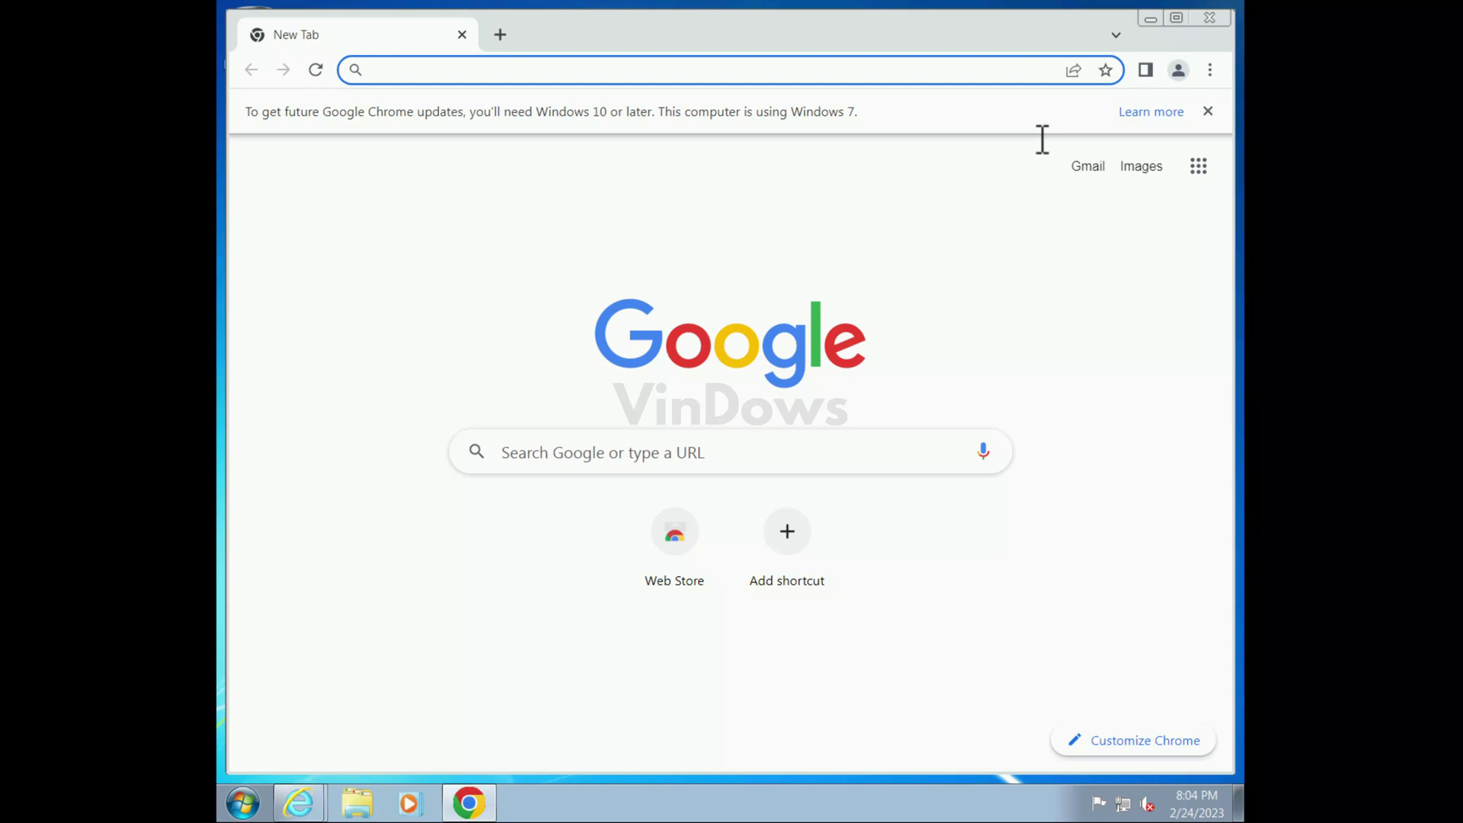
{"action": "left_click", "coordinate": [1211, 111]}
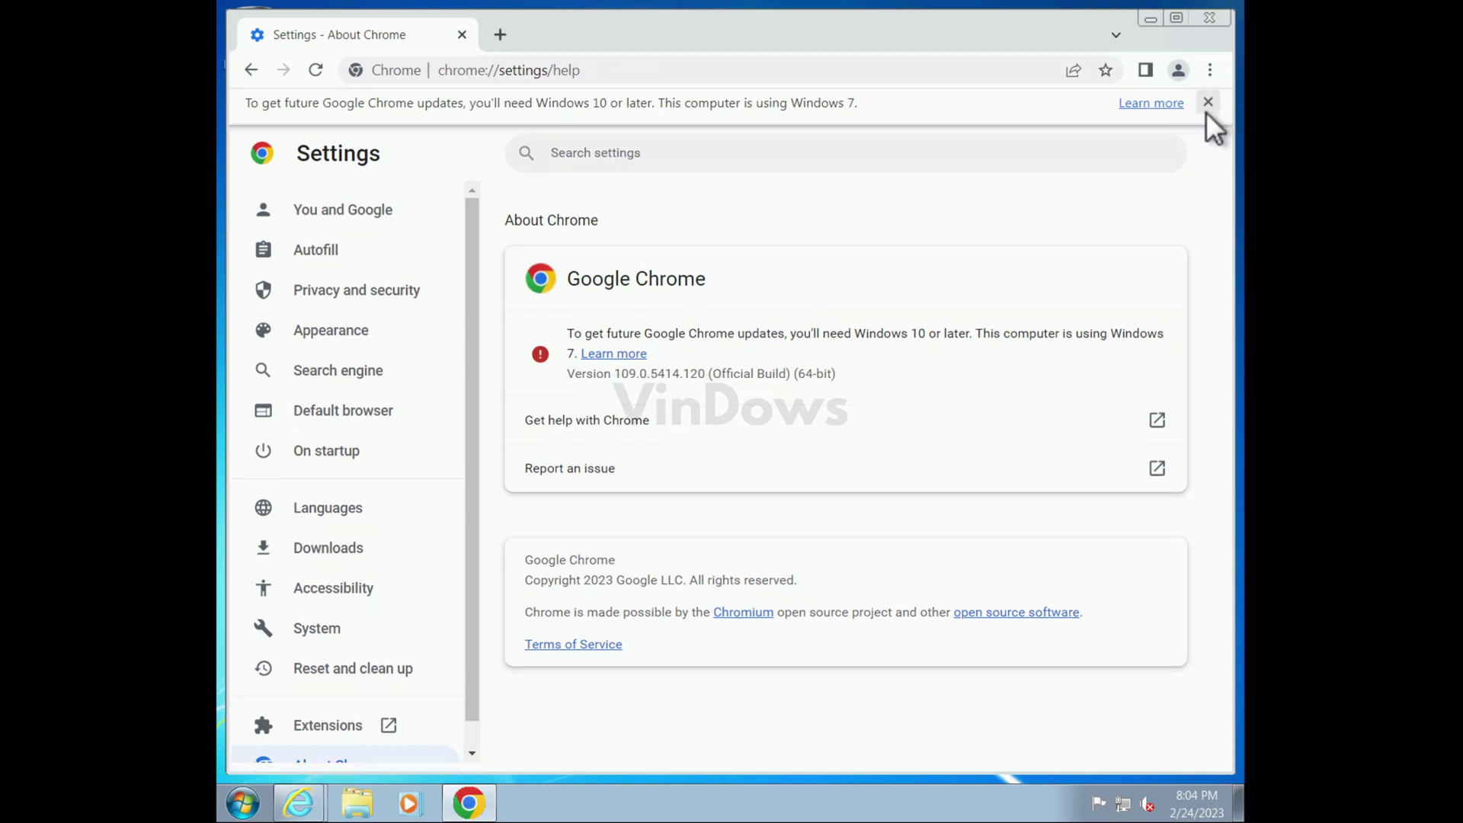
{"action": "left_click", "coordinate": [1209, 19]}
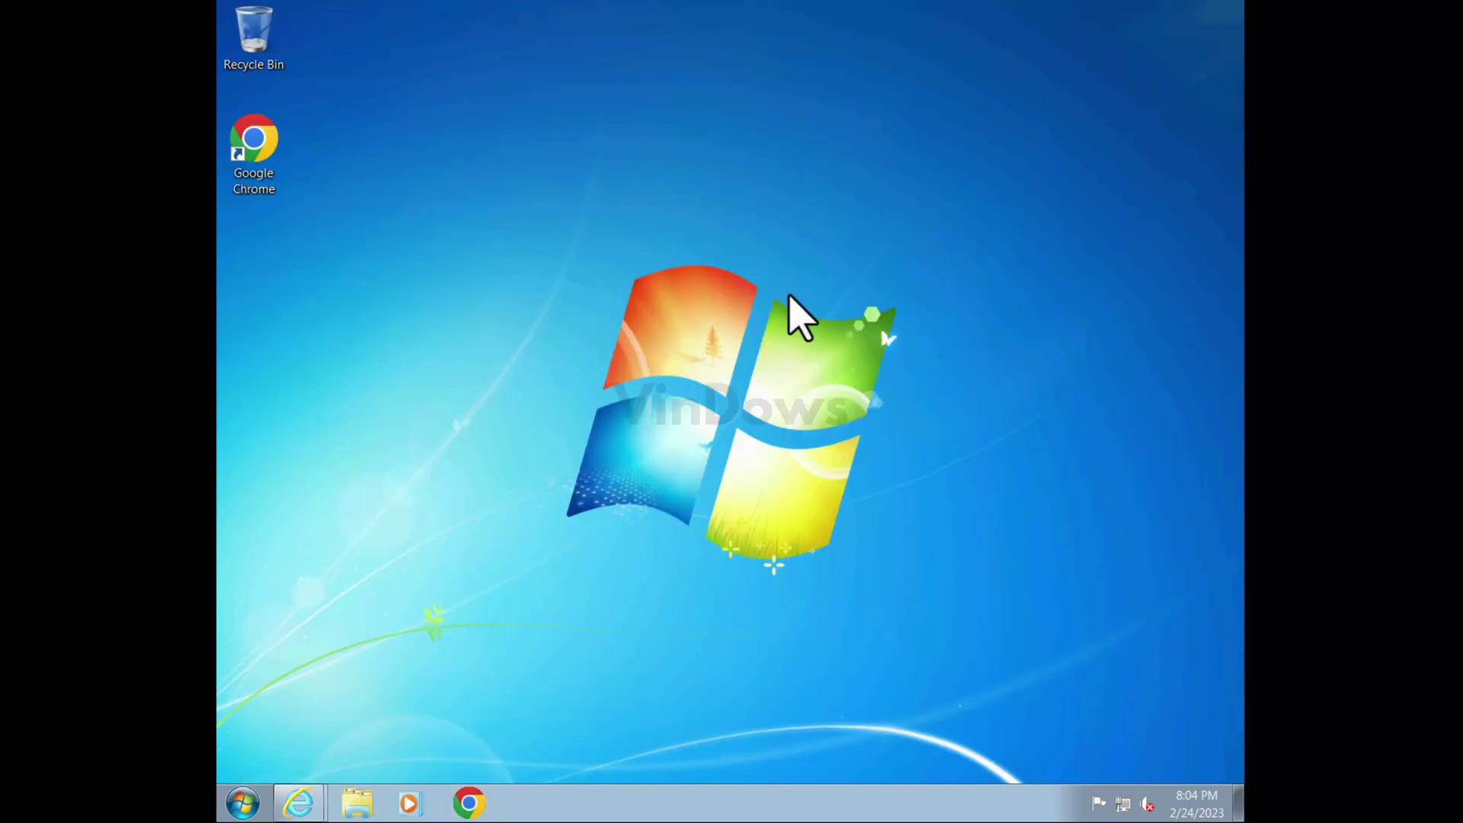
{"action": "double_click", "coordinate": [244, 150]}
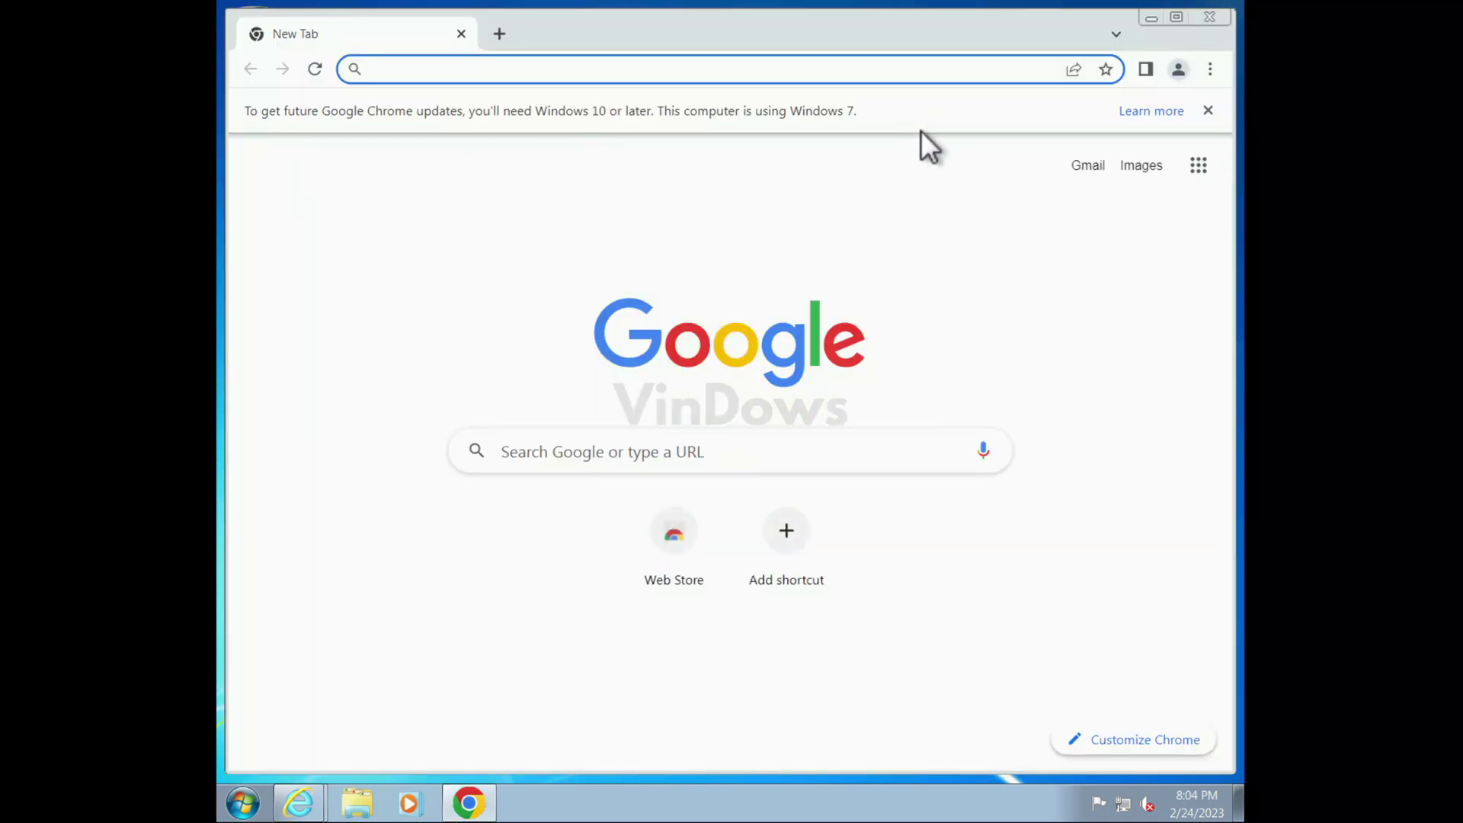
Close Chrome, launch regedit from the Start menu and approve the UAC prompt
{"action": "left_click", "coordinate": [1152, 17]}
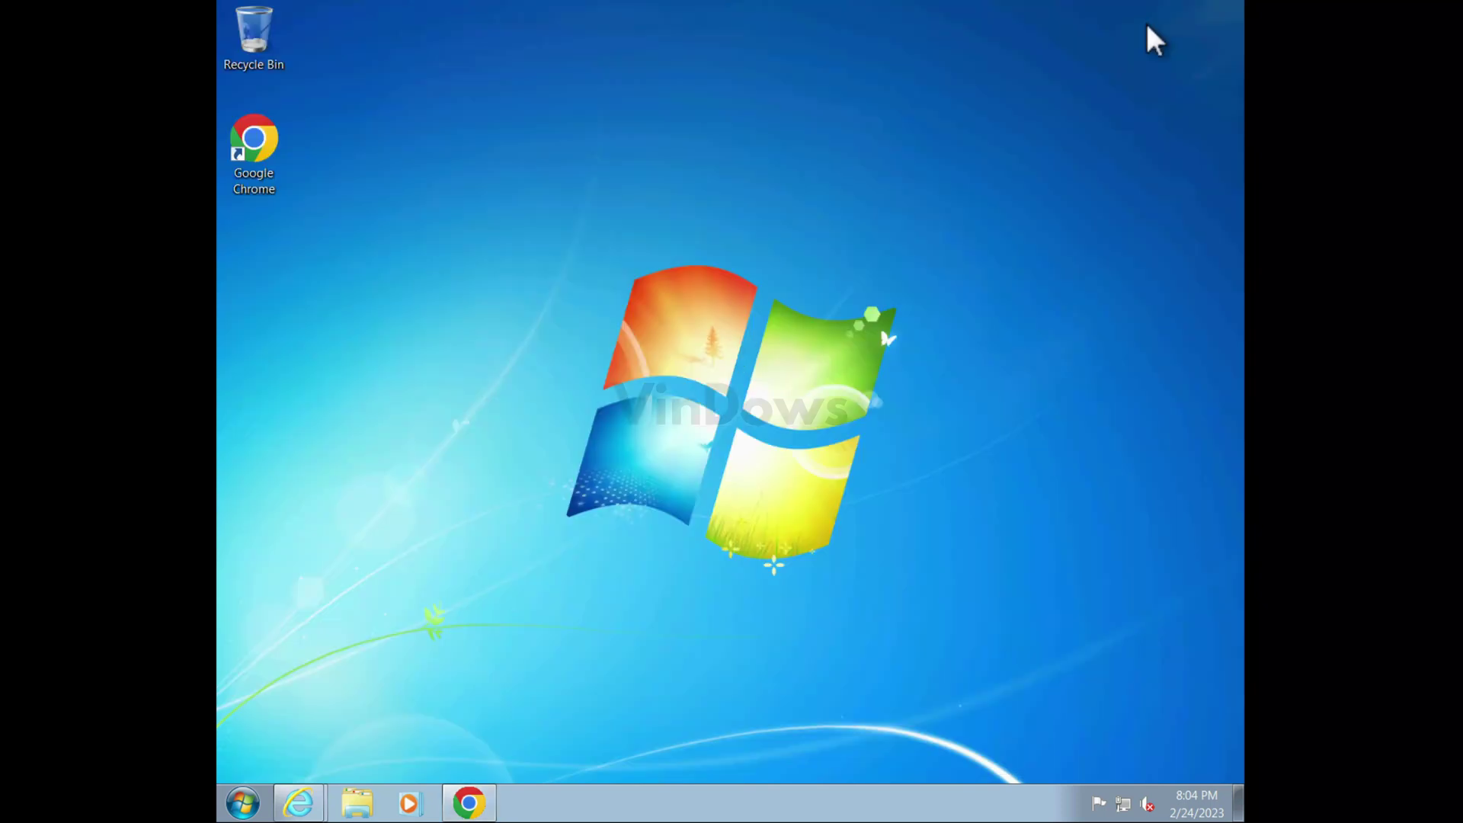
{"action": "left_click", "coordinate": [244, 804]}
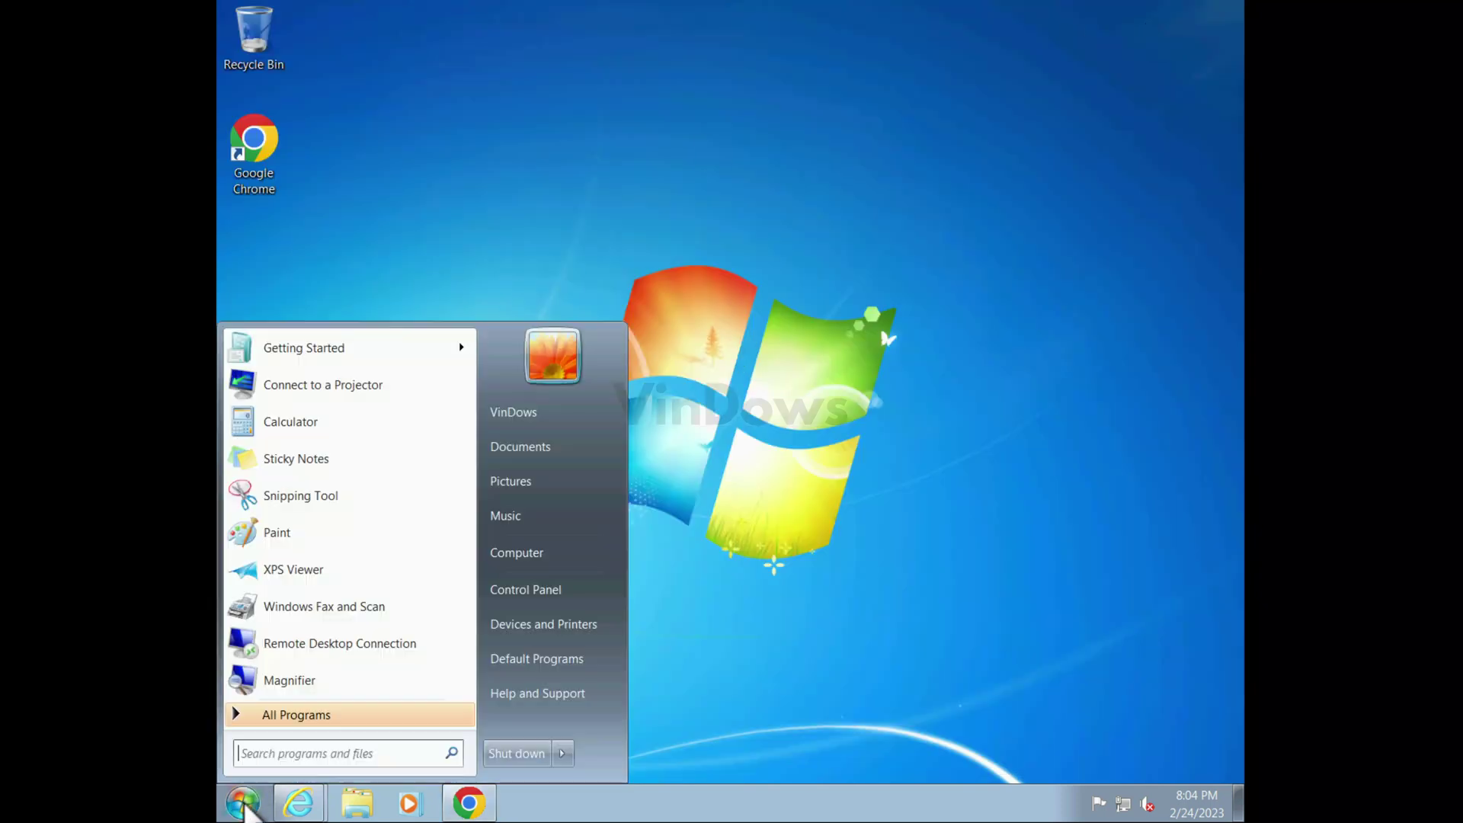
{"action": "type", "text": "reg"}
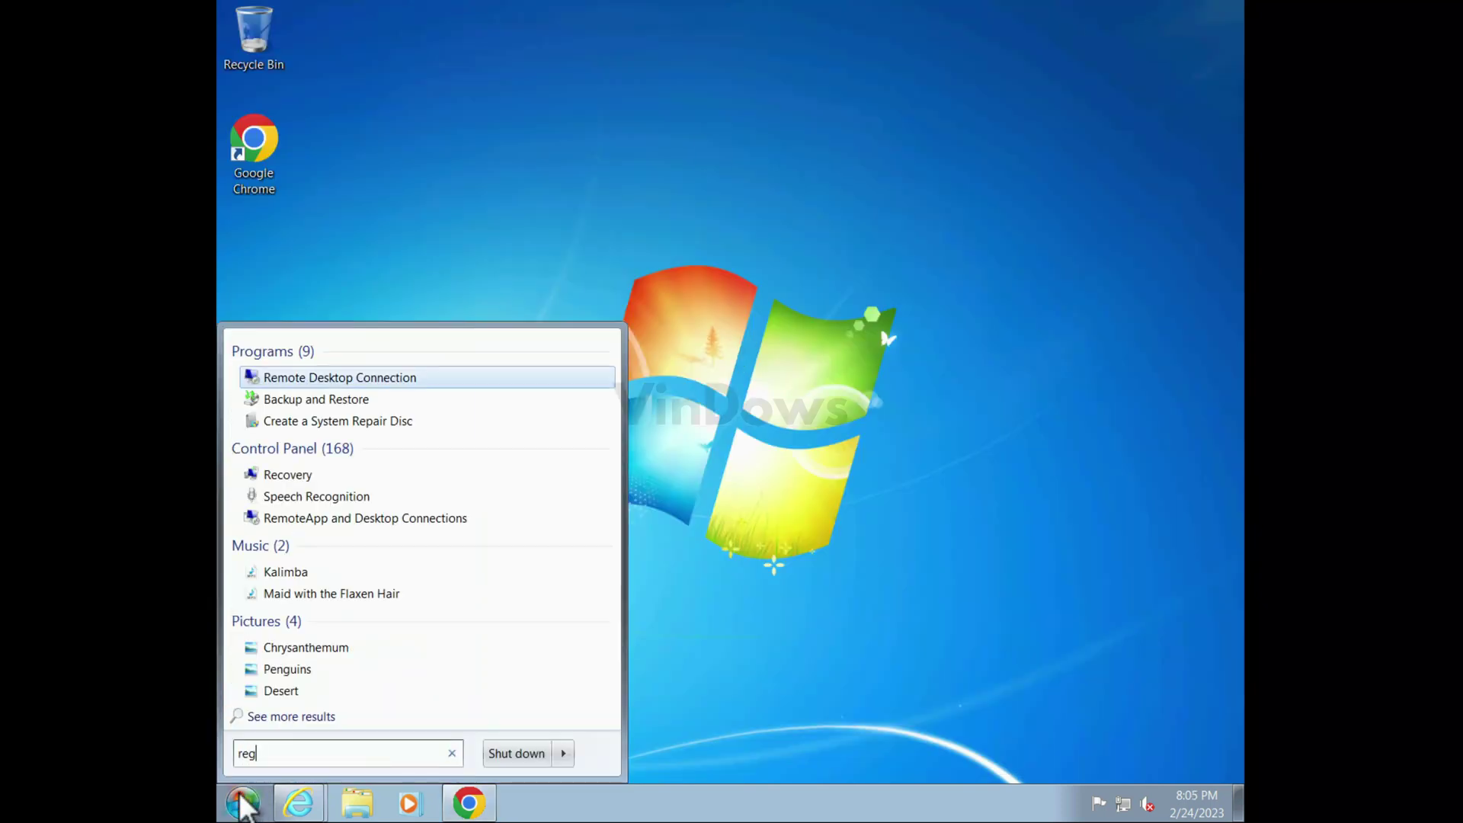
{"action": "type", "text": "edit"}
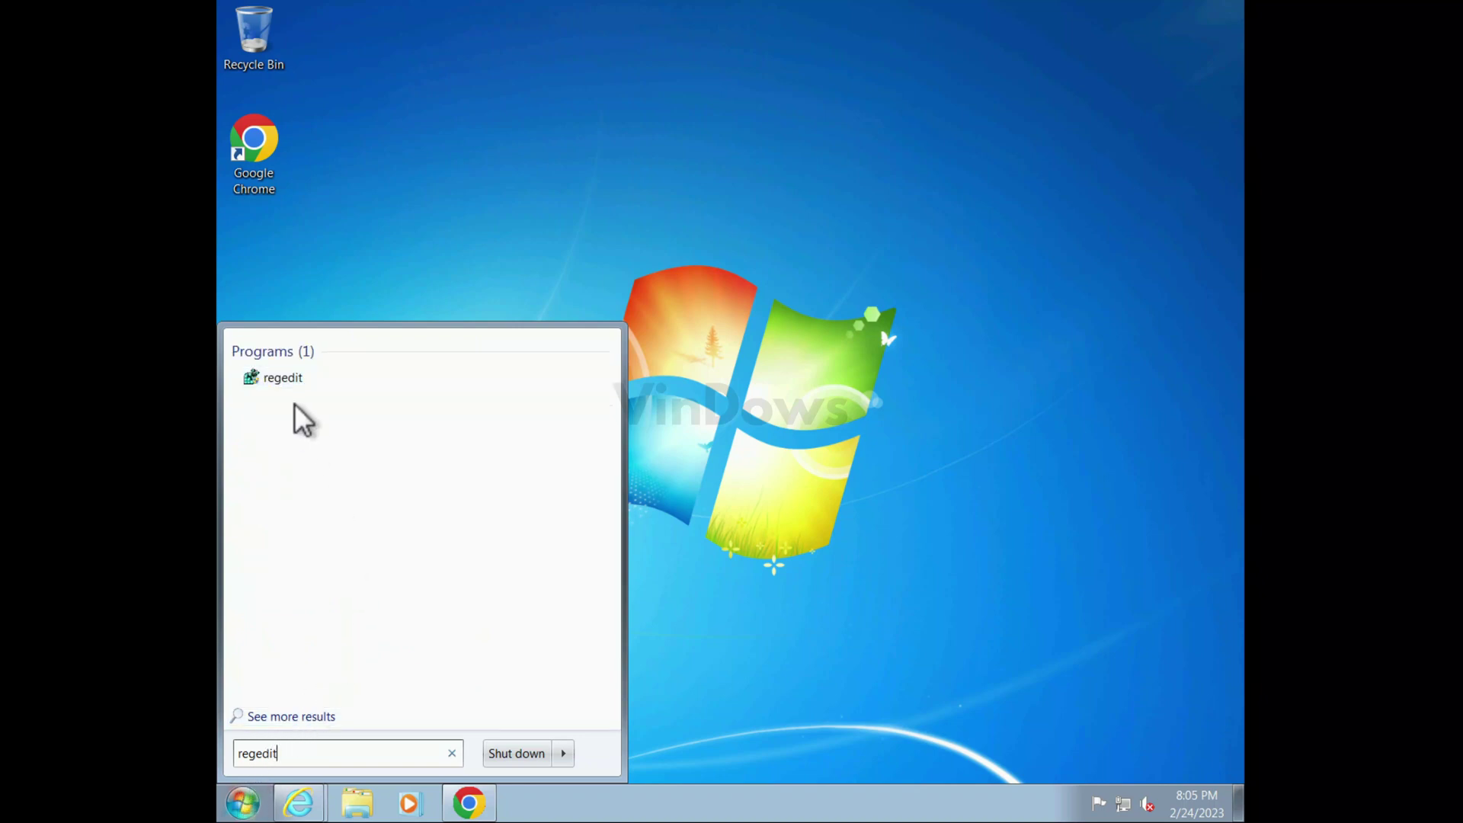
{"action": "left_click", "coordinate": [282, 378]}
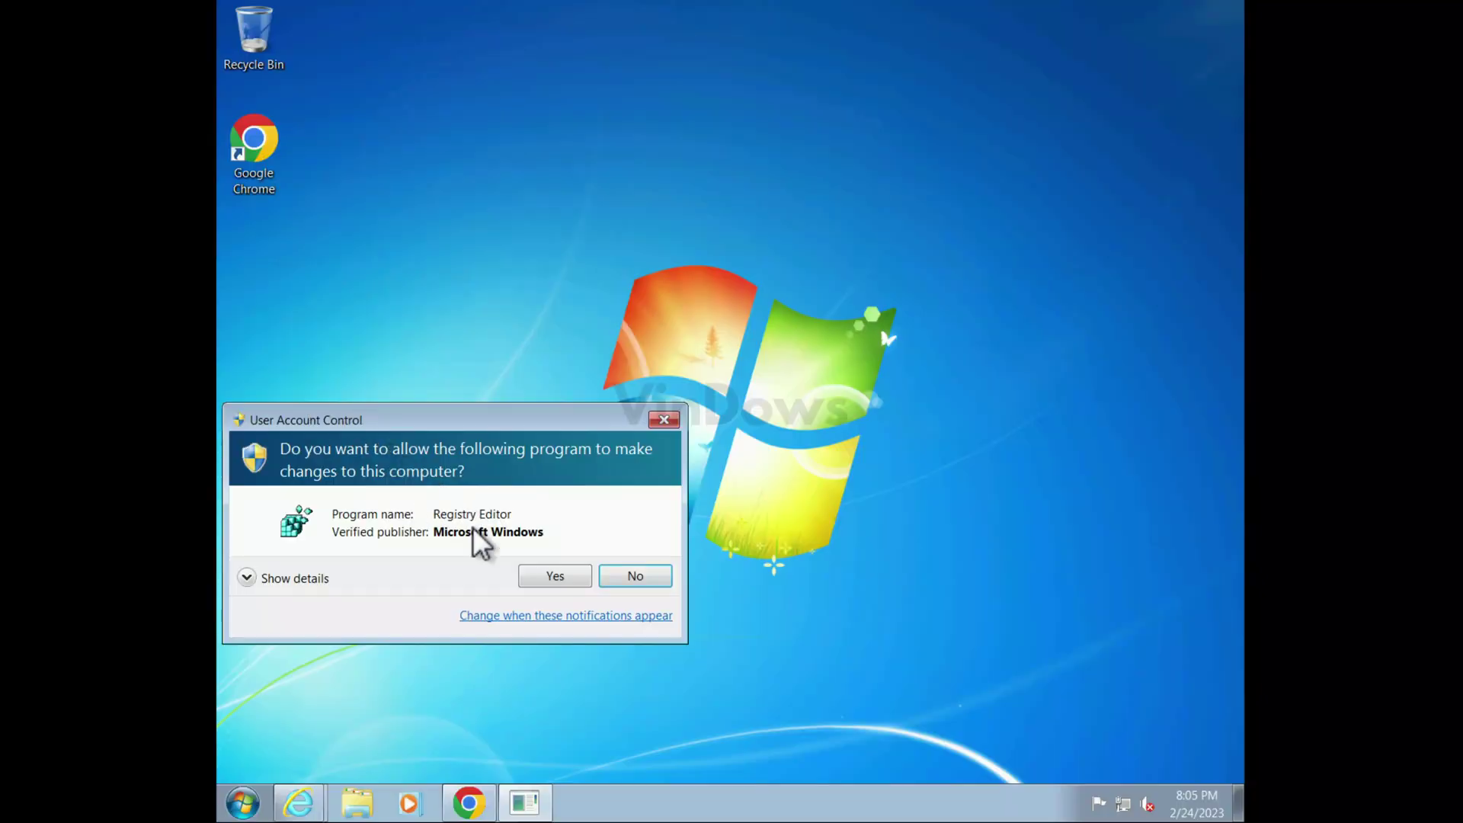
{"action": "left_click", "coordinate": [555, 576]}
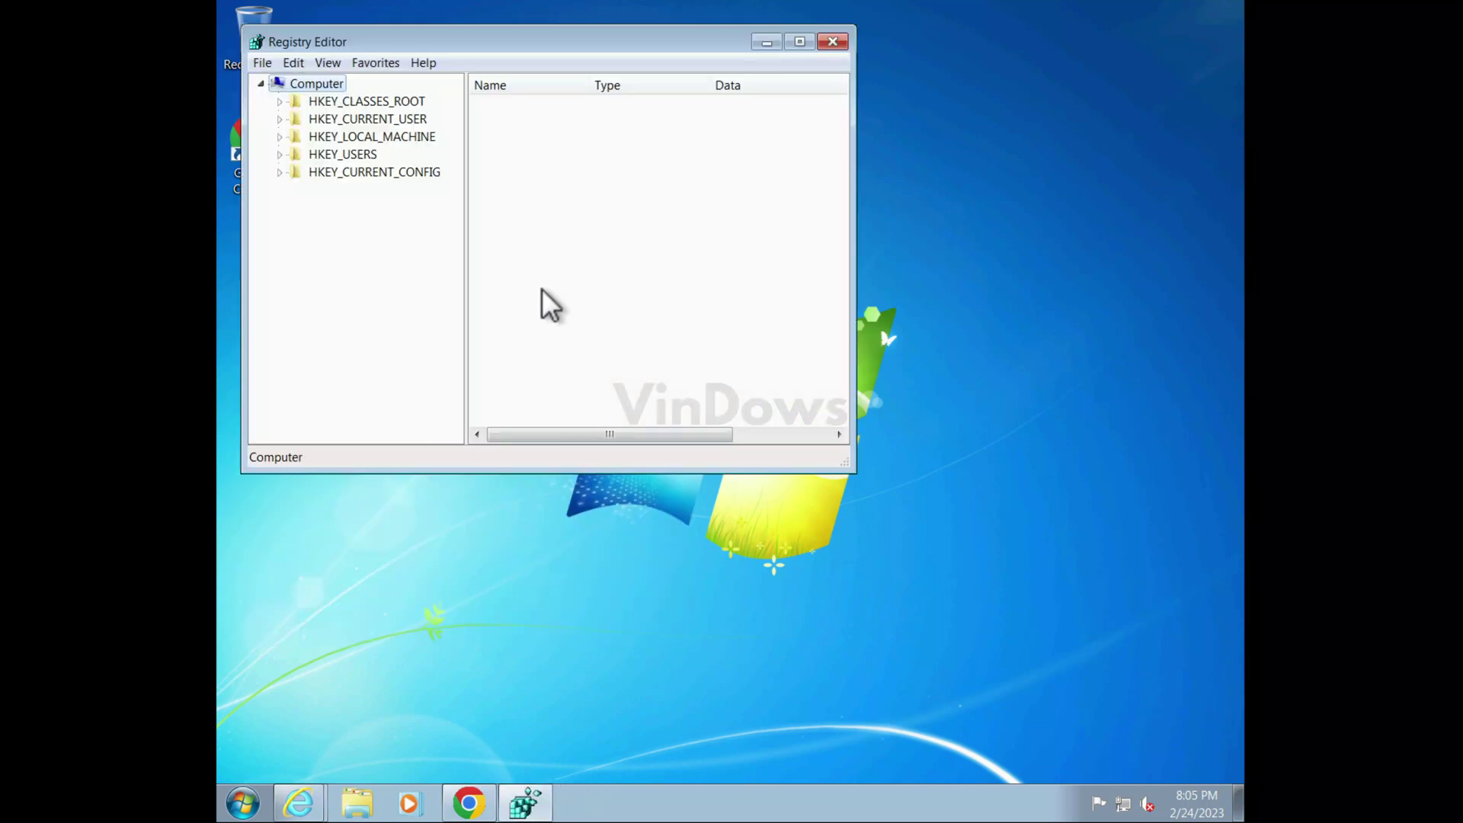
Expand HKEY_CURRENT_USER\Software to the Policies key and enlarge the Registry Editor window
{"action": "left_click_drag", "start_coordinate": [521, 48], "coordinate": [588, 48]}
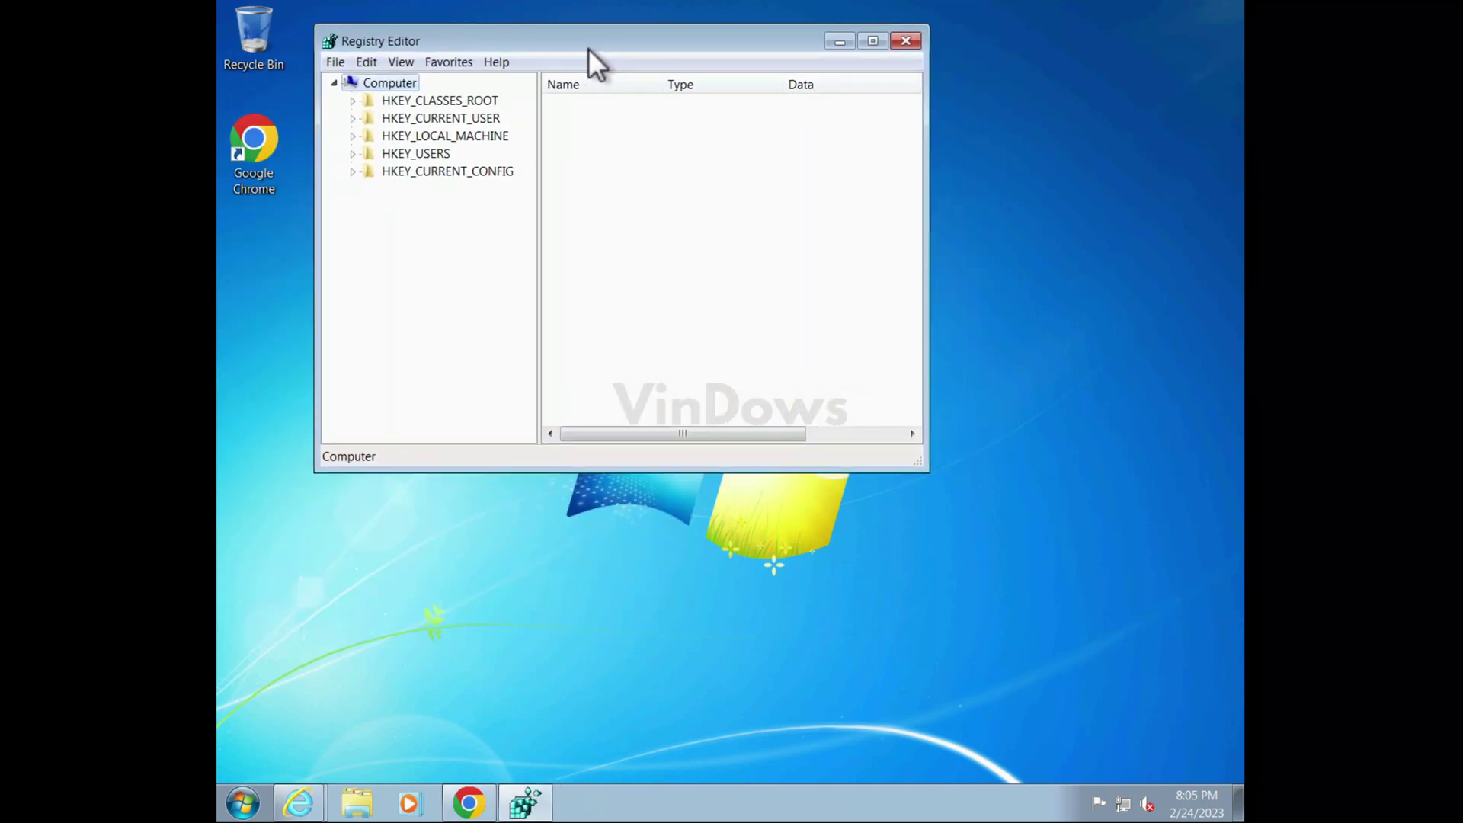
{"action": "left_click", "coordinate": [354, 117]}
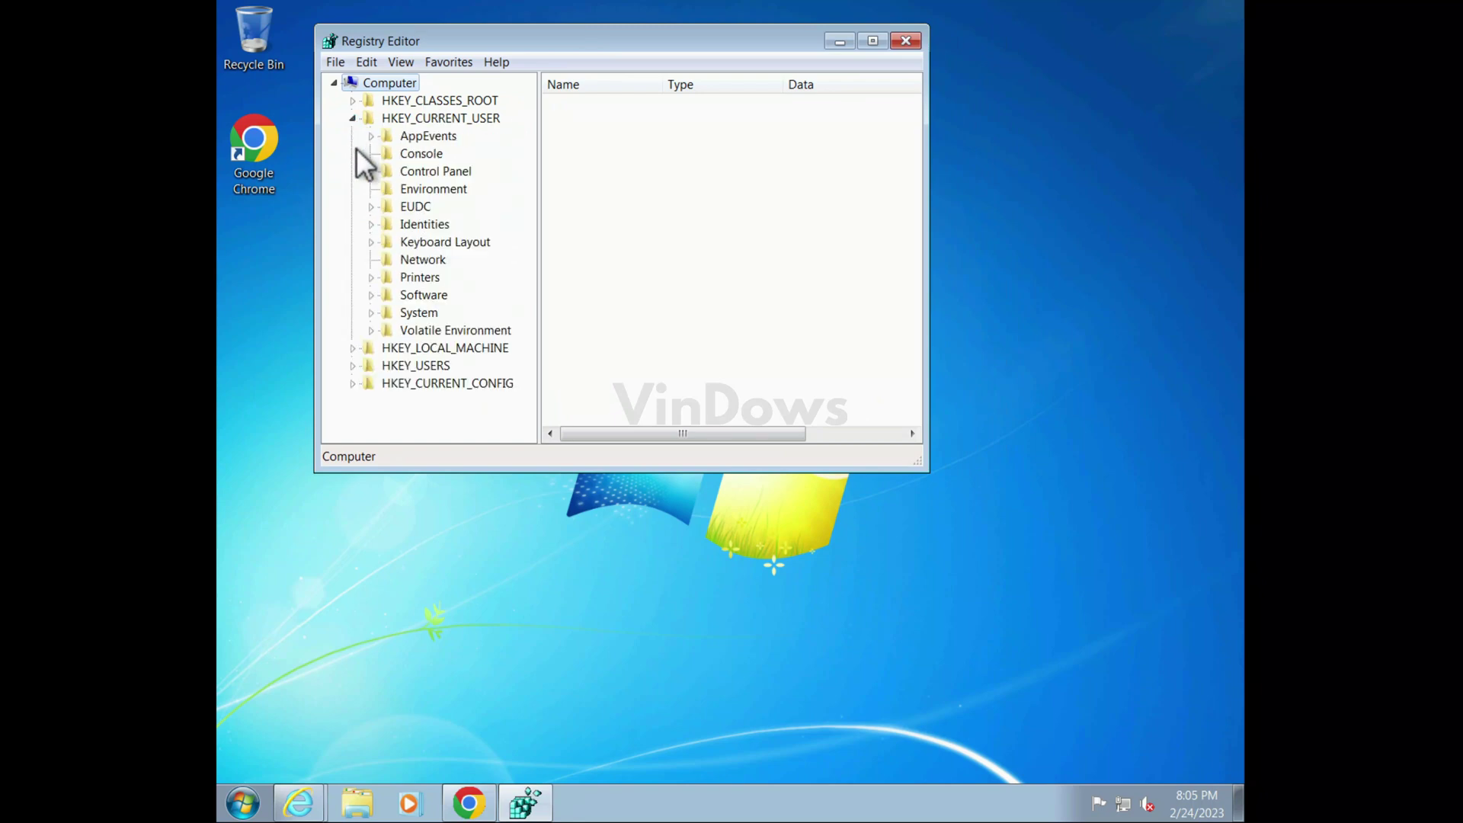
{"action": "left_click", "coordinate": [373, 298]}
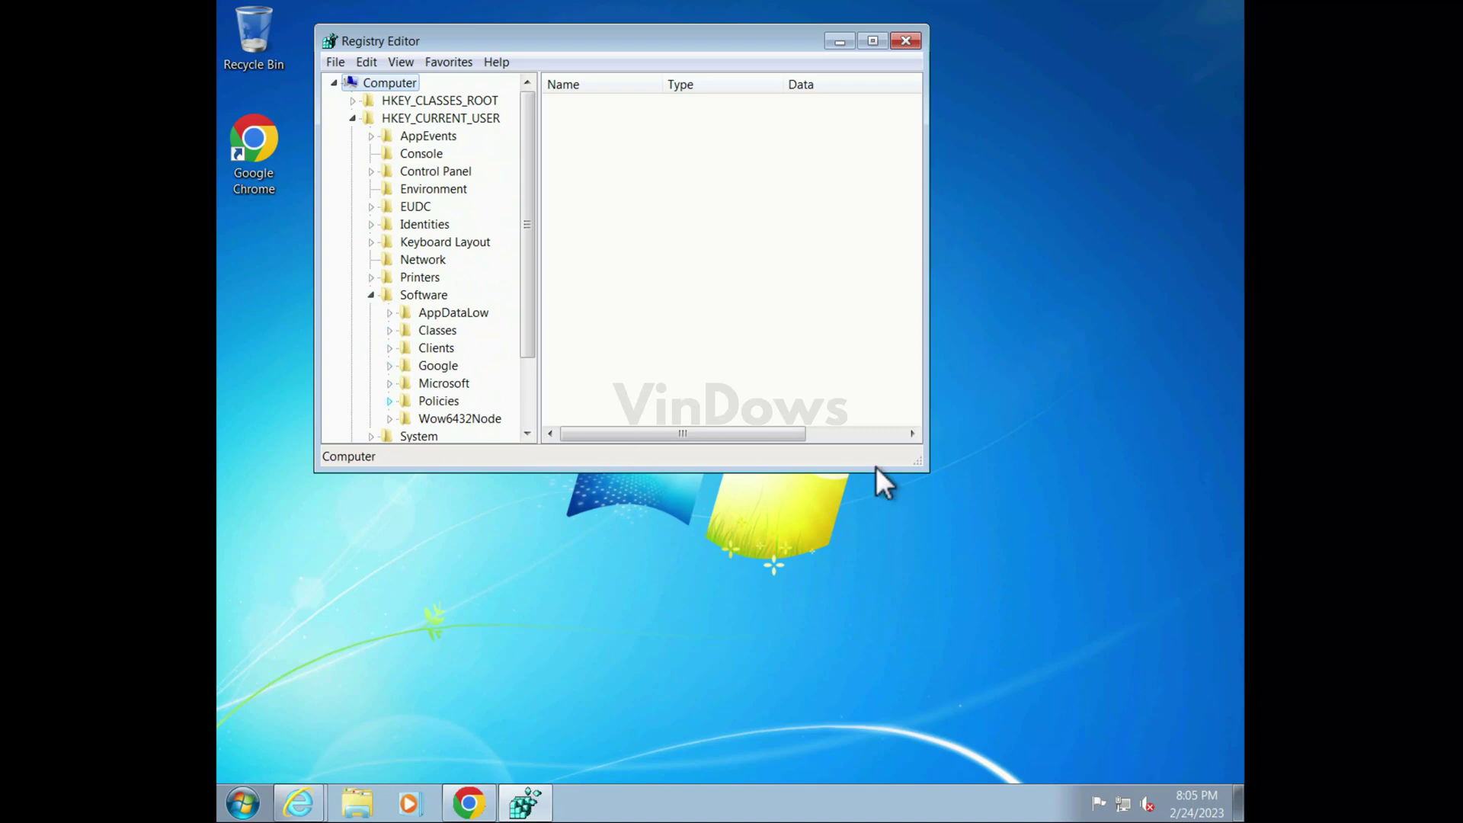
{"action": "left_click", "coordinate": [438, 400]}
{"action": "left_click_drag", "start_coordinate": [923, 469], "coordinate": [1153, 684]}
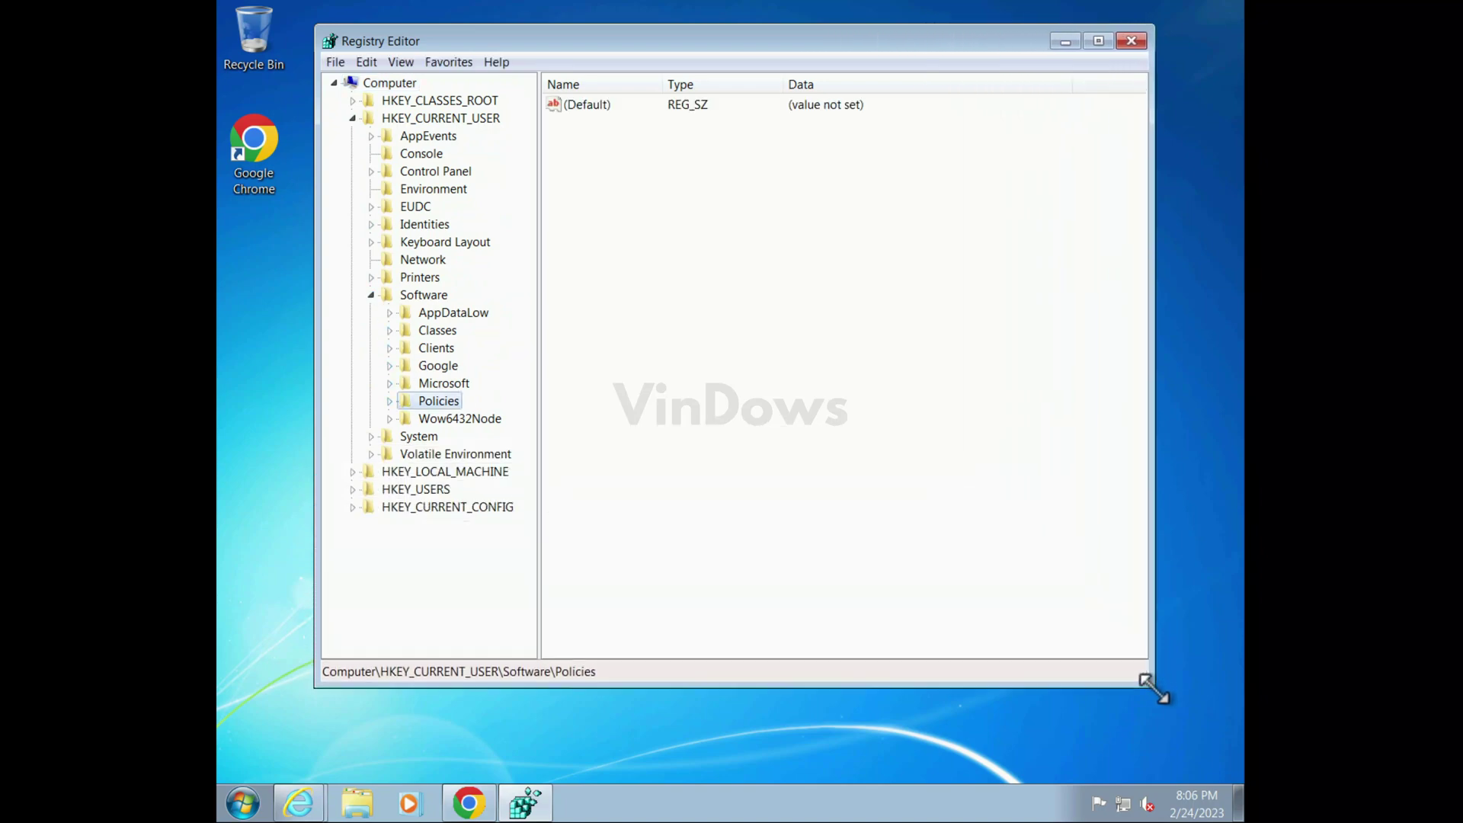
Create a new key named Google under Policies
{"action": "right_click", "coordinate": [441, 400]}
{"action": "mouse_move", "coordinate": [483, 431]}
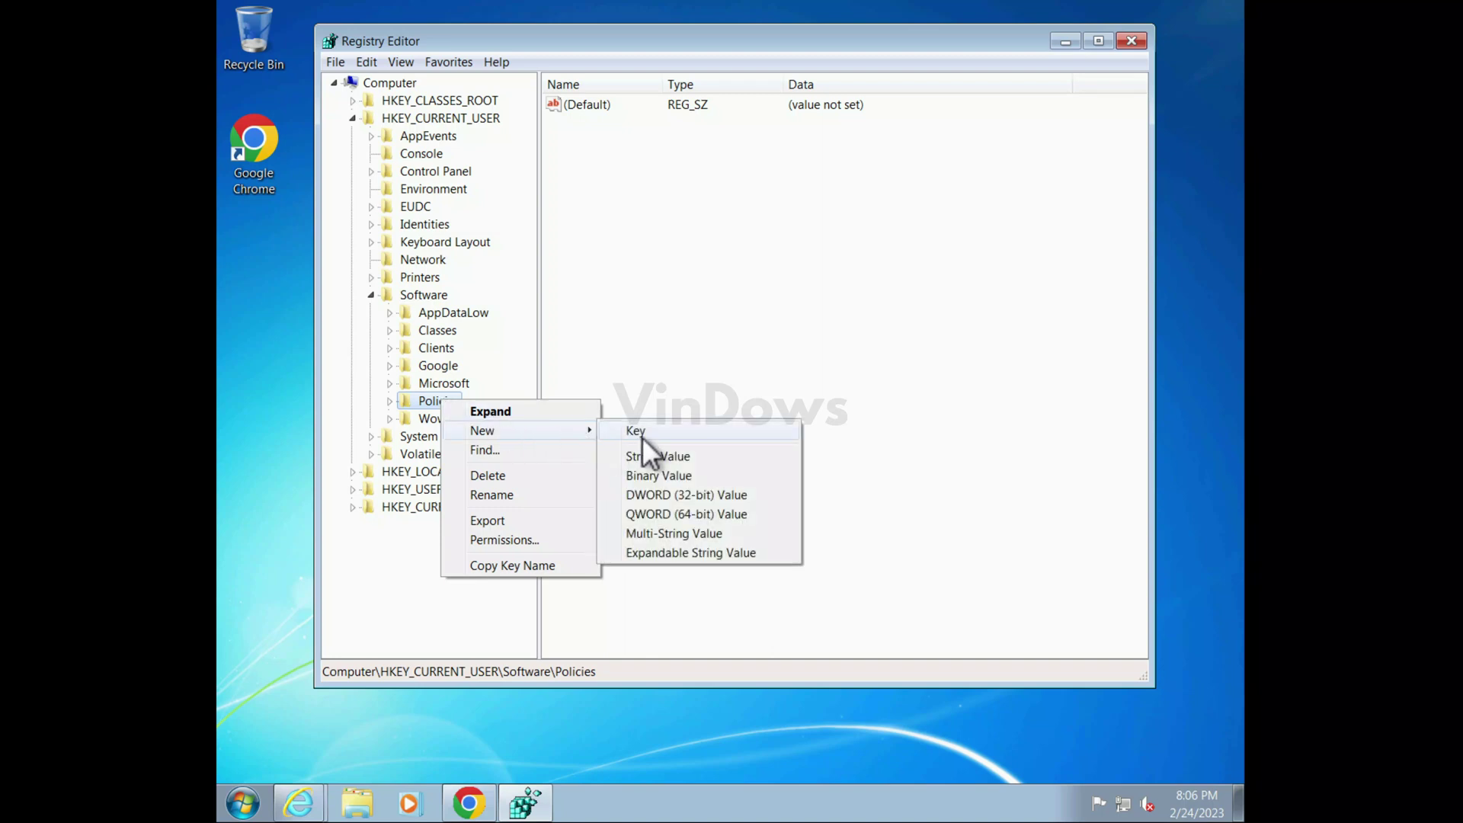
{"action": "left_click", "coordinate": [641, 432]}
{"action": "type", "text": "Google"}
{"action": "key", "text": "Return"}
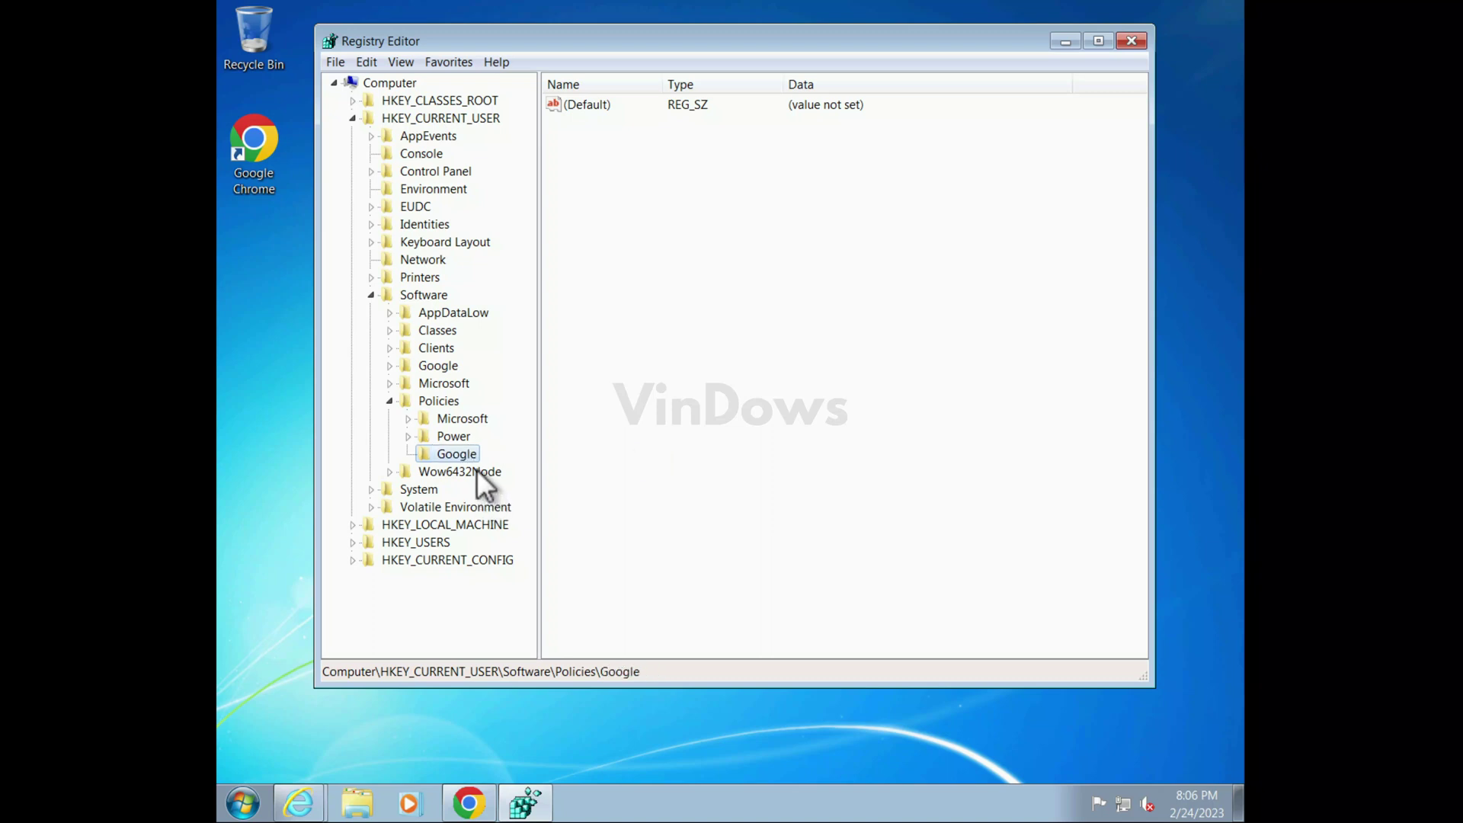
Create a subkey named Chrome inside the Google key
{"action": "right_click", "coordinate": [469, 458]}
{"action": "mouse_move", "coordinate": [510, 489]}
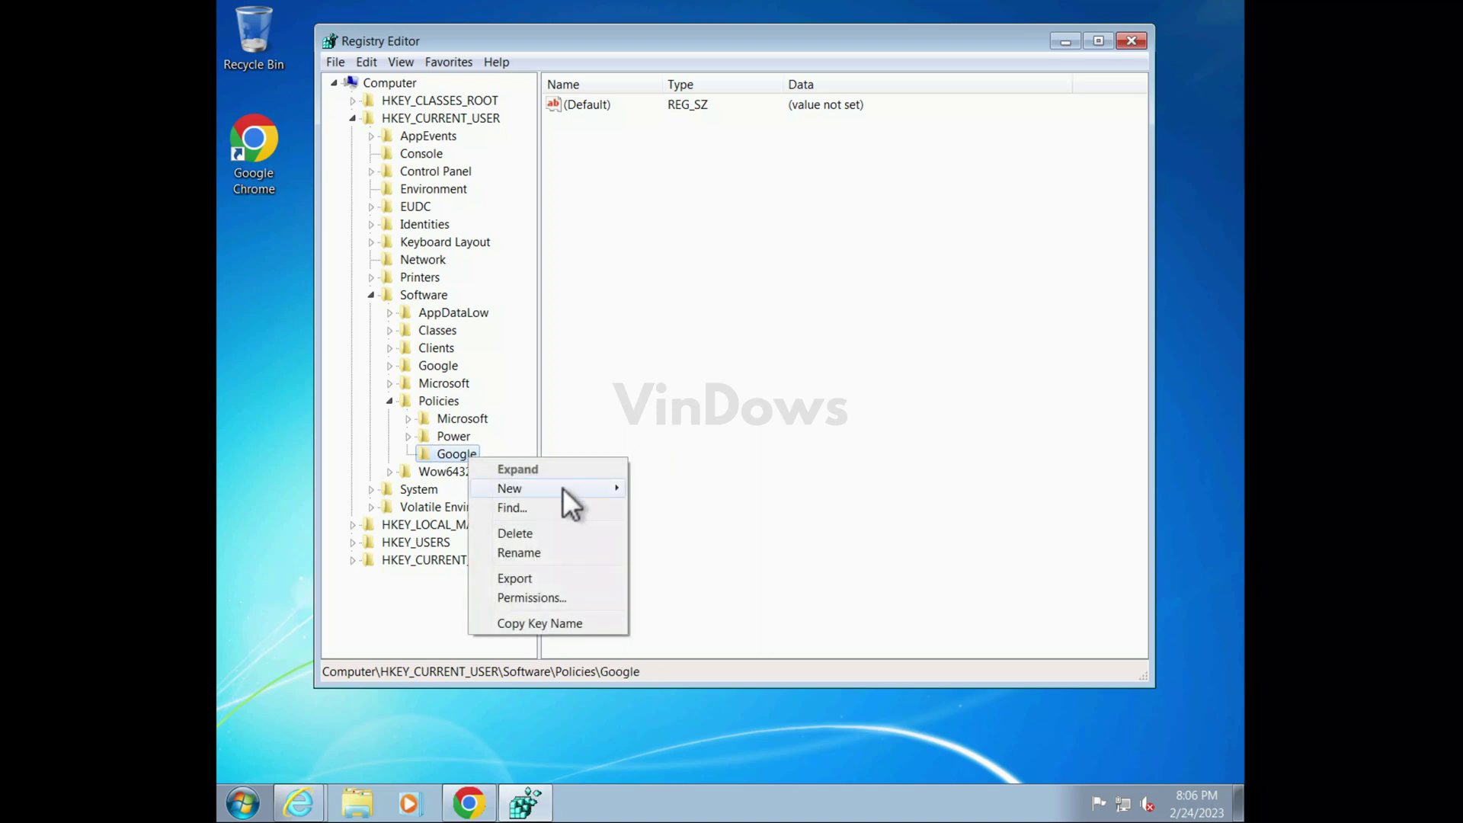
{"action": "left_click", "coordinate": [731, 490]}
{"action": "type", "text": "Chrome"}
{"action": "key", "text": "Return"}
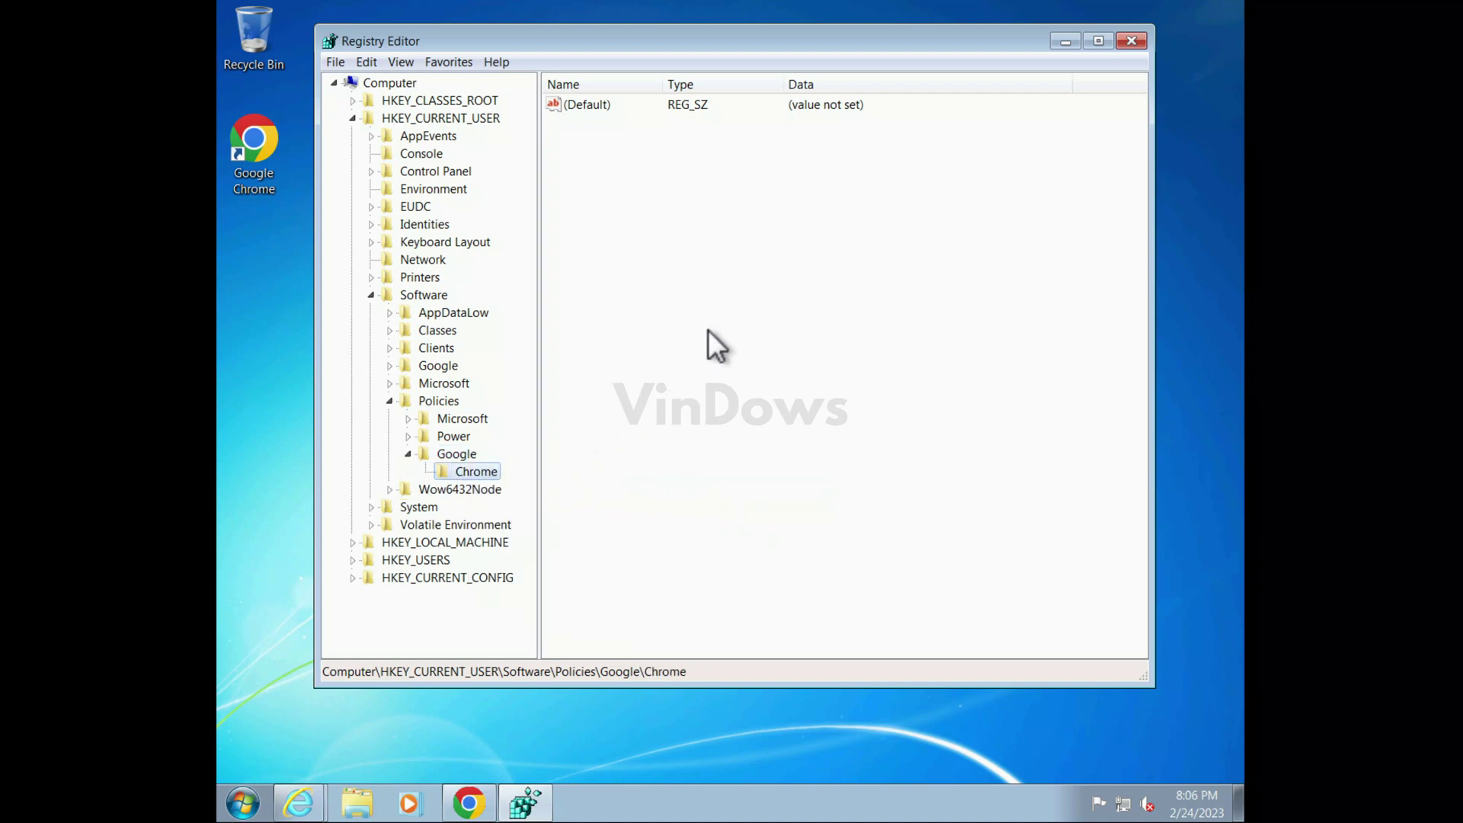
Add a DWORD (32-bit) value named SuppressUnsupportedOSWarning in the Chrome key
{"action": "right_click", "coordinate": [708, 329]}
{"action": "mouse_move", "coordinate": [750, 341]}
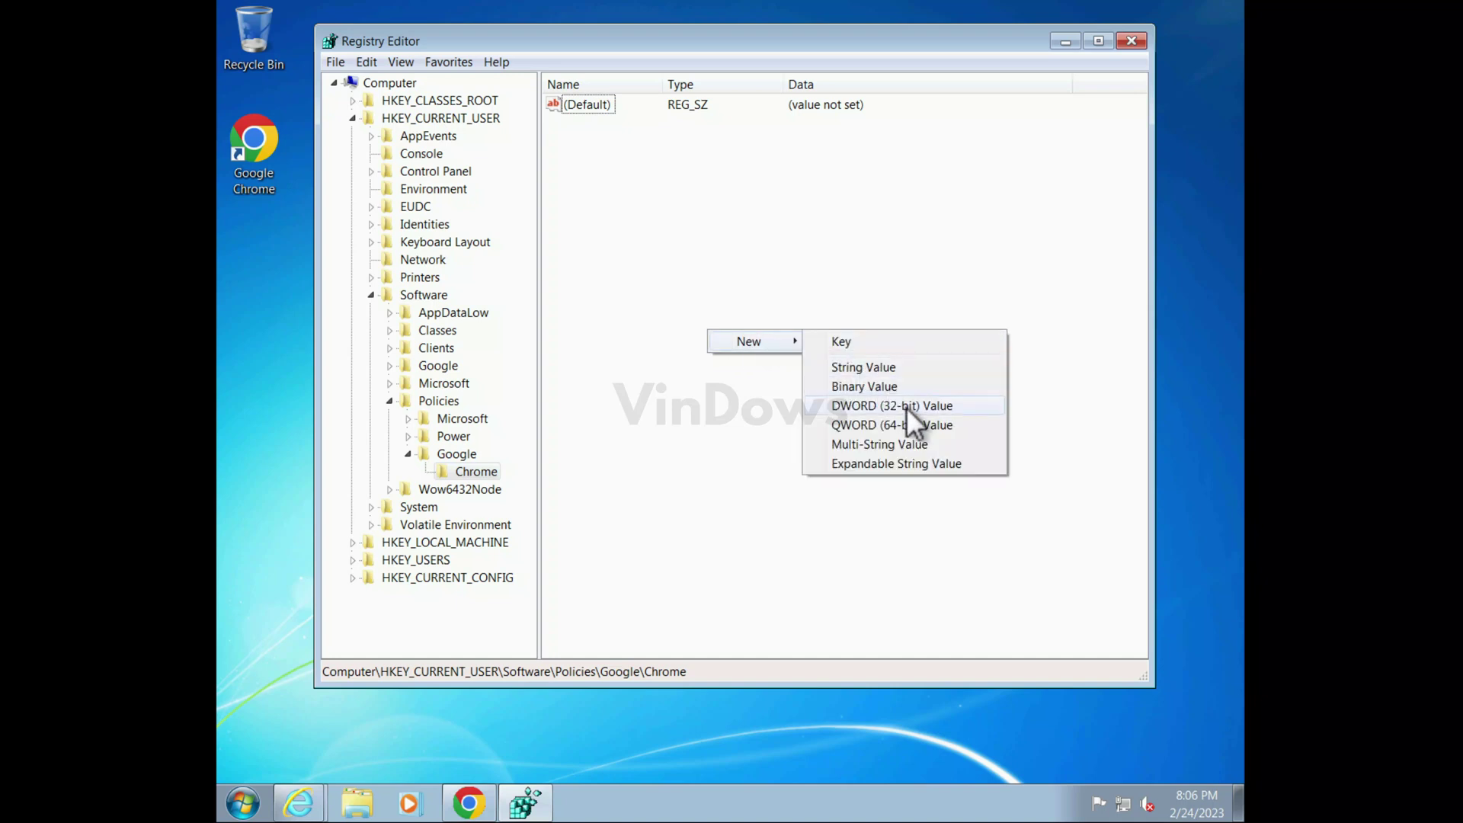
{"action": "left_click", "coordinate": [920, 410]}
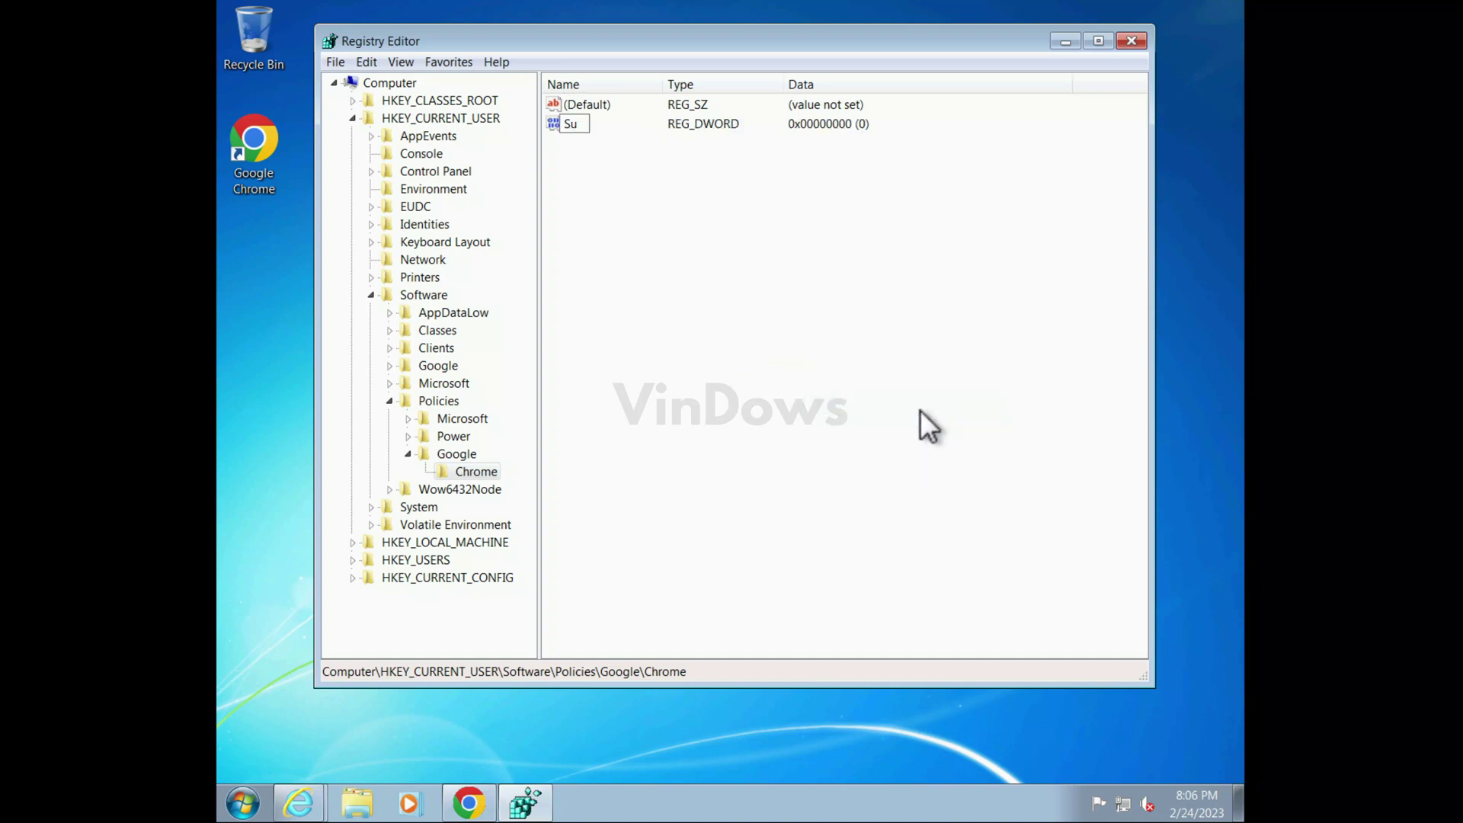
{"action": "type", "text": "SuppressUnsupportedOSWarning"}
{"action": "key", "text": "Return"}
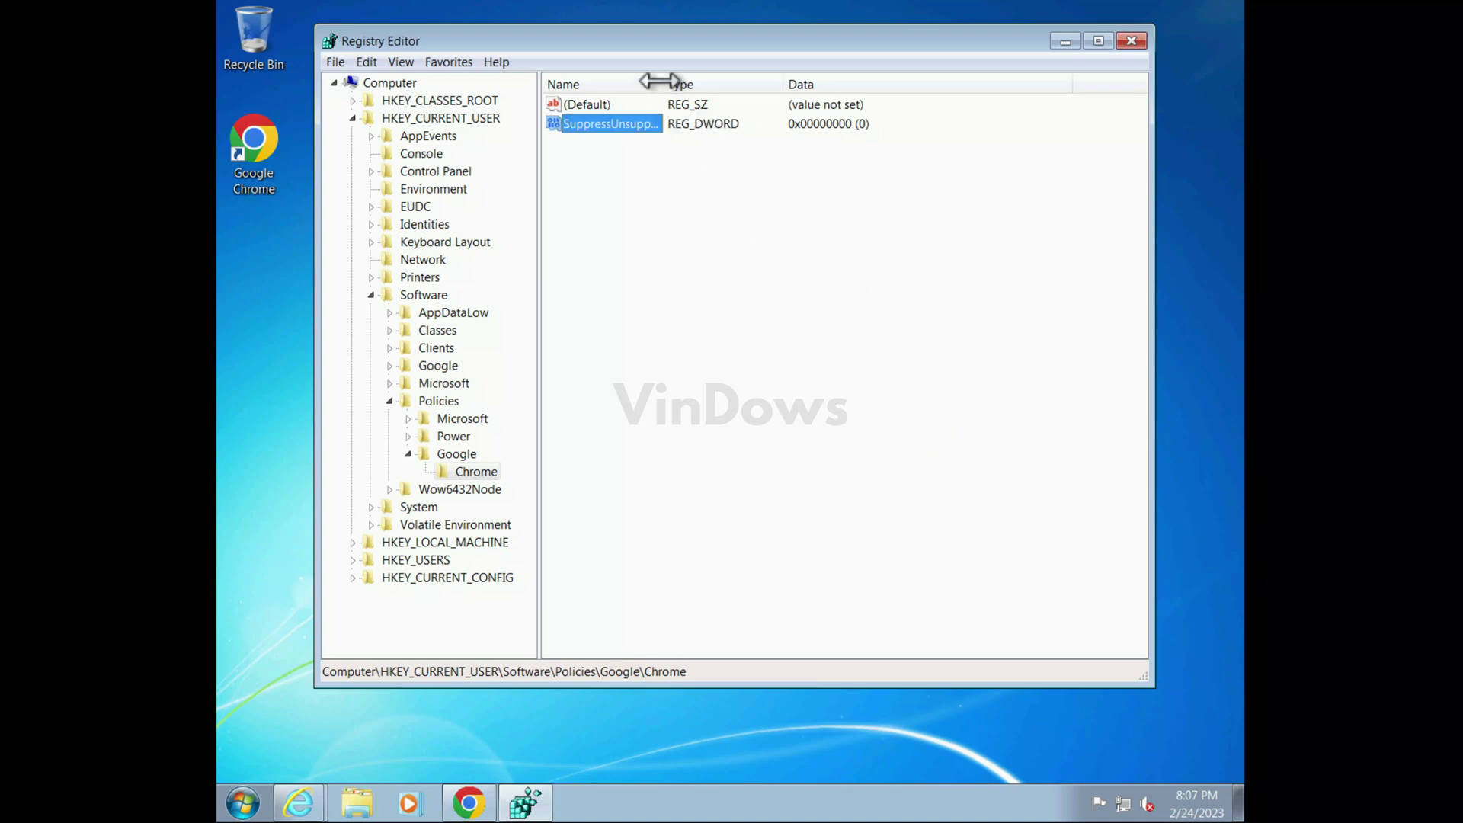
Widen the Name column and set SuppressUnsupportedOSWarning's value data to 1
{"action": "left_click_drag", "start_coordinate": [667, 84], "coordinate": [773, 83]}
{"action": "left_click", "coordinate": [725, 172]}
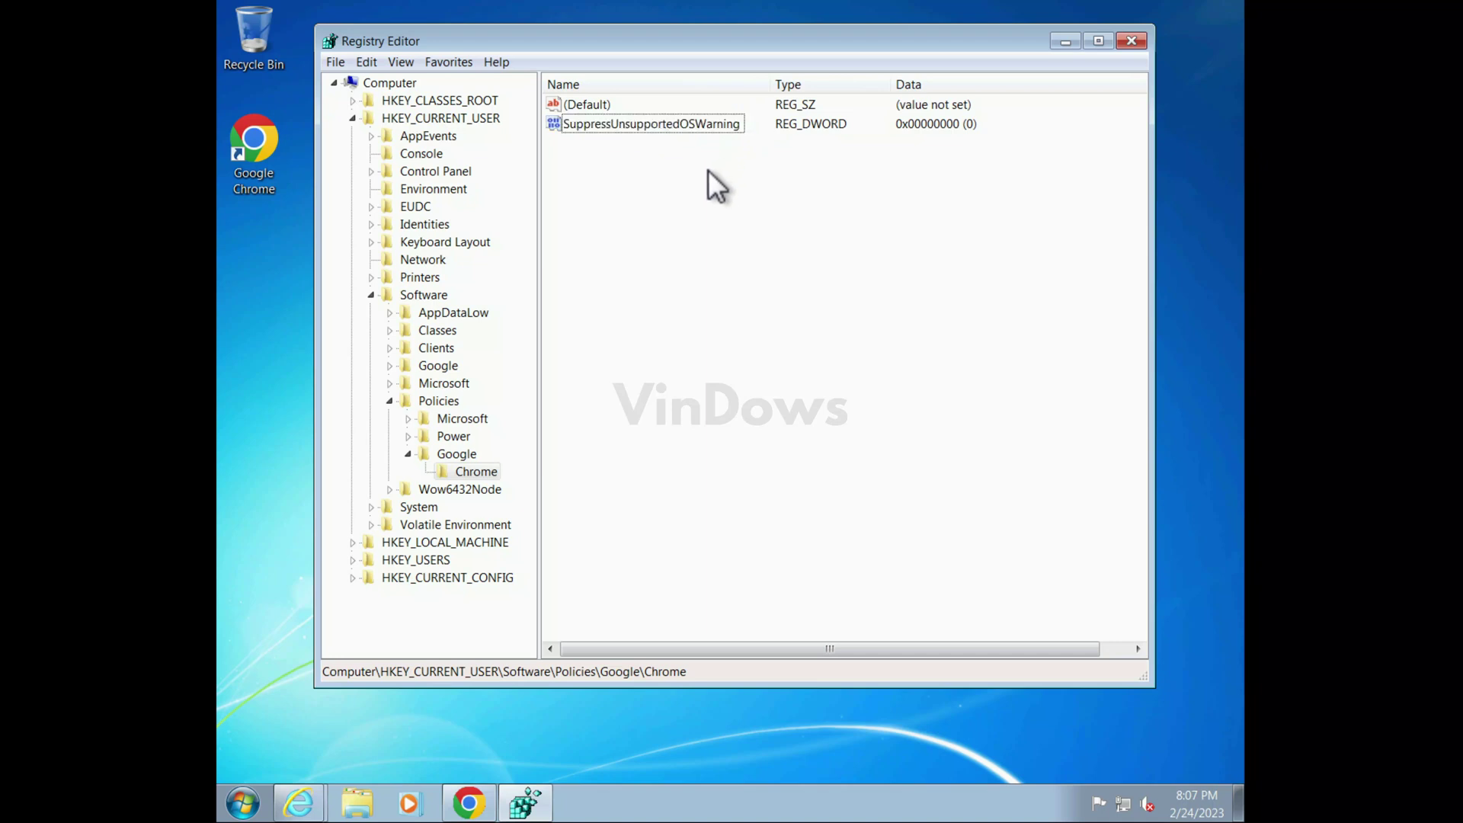
{"action": "double_click", "coordinate": [657, 123]}
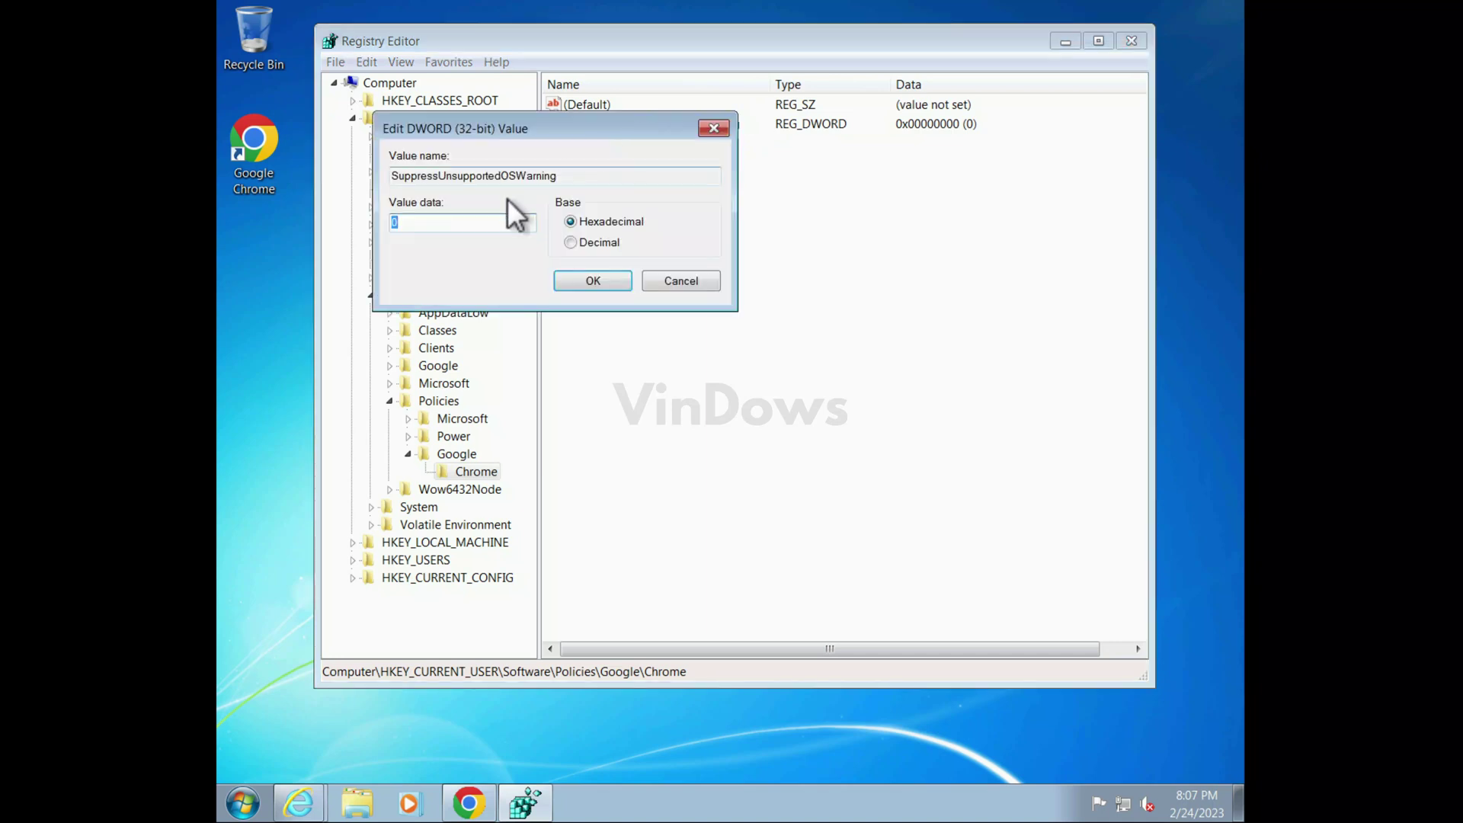
{"action": "type", "text": "1"}
{"action": "left_click", "coordinate": [593, 281]}
Close Registry Editor and restart Windows from the Start menu's shutdown options
{"action": "left_click", "coordinate": [1132, 43]}
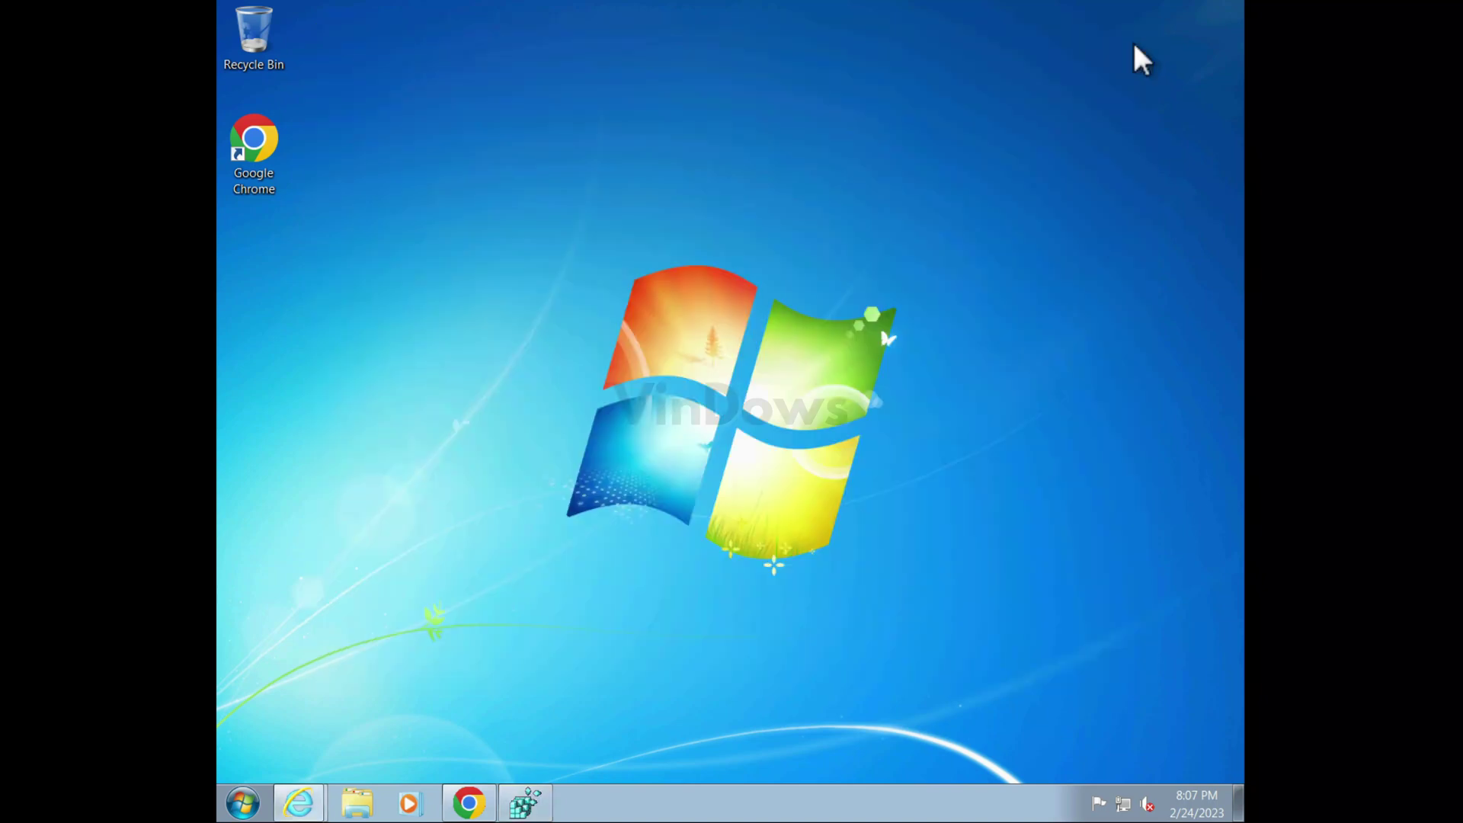
{"action": "left_click", "coordinate": [246, 807]}
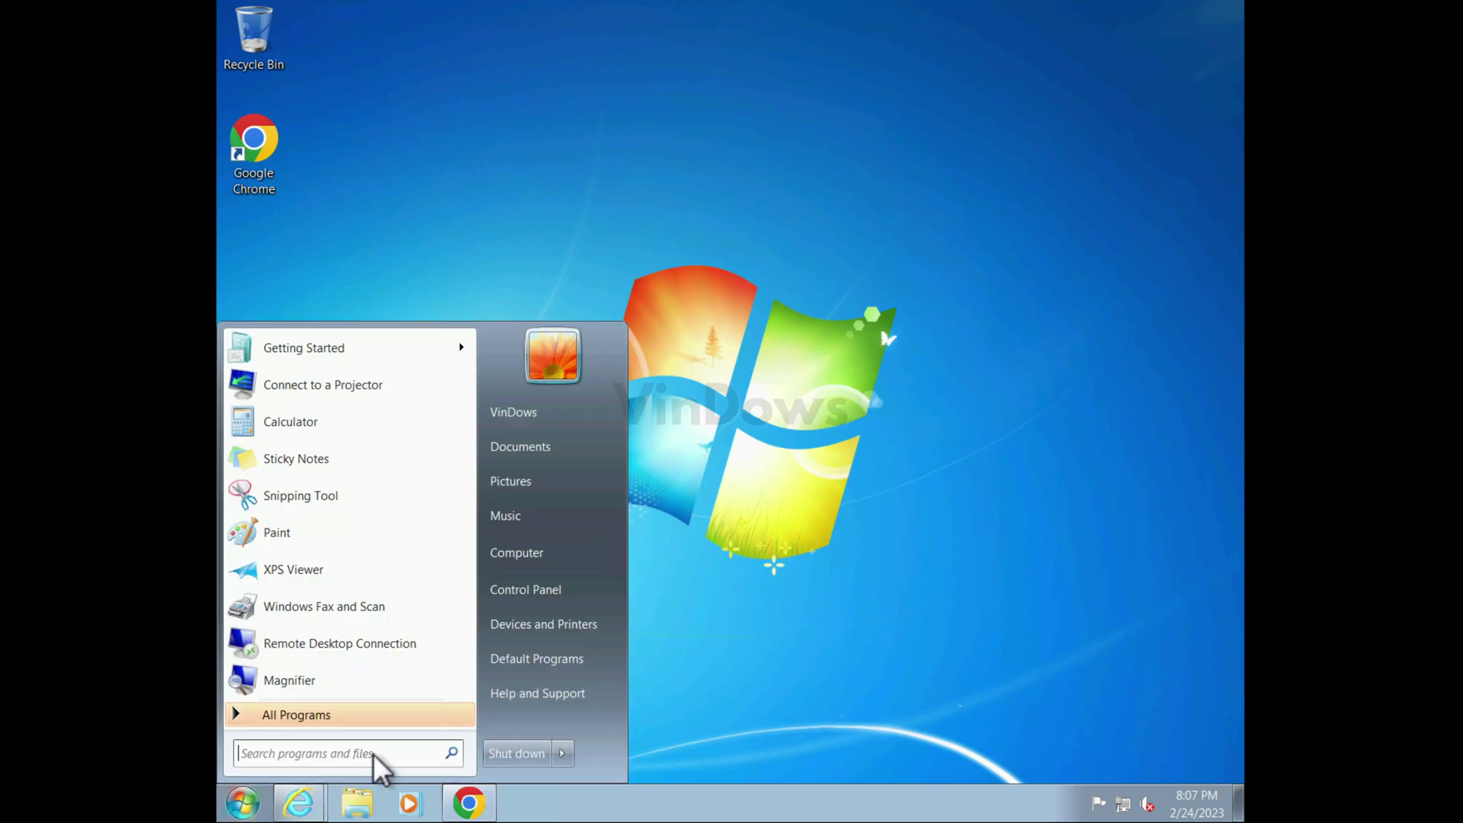
{"action": "left_click", "coordinate": [563, 754]}
{"action": "left_click", "coordinate": [618, 733]}
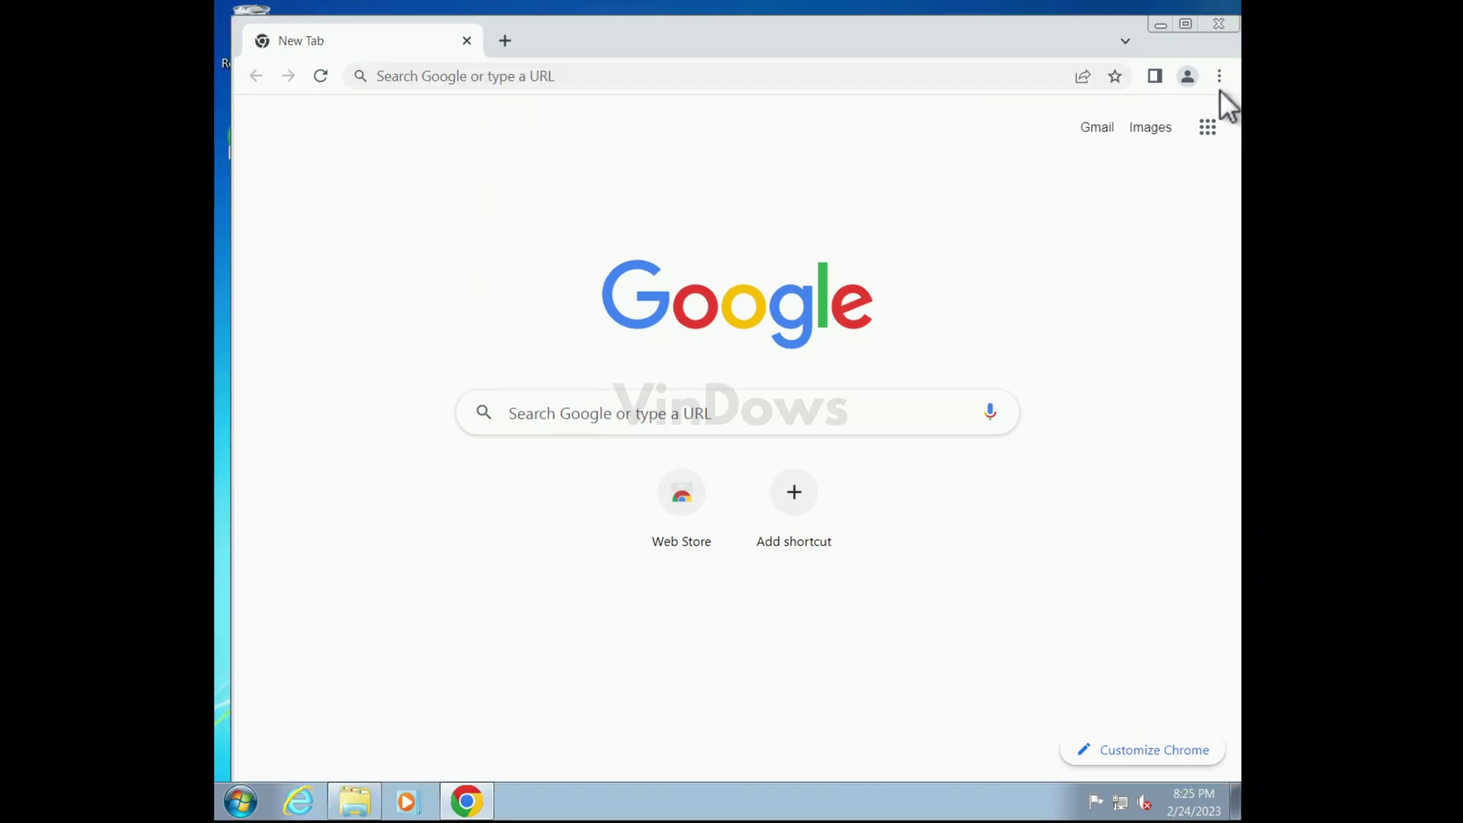
Open Chrome's three-dot menu to check for the 'Managed by your organization' entry
{"action": "left_click", "coordinate": [1221, 77]}
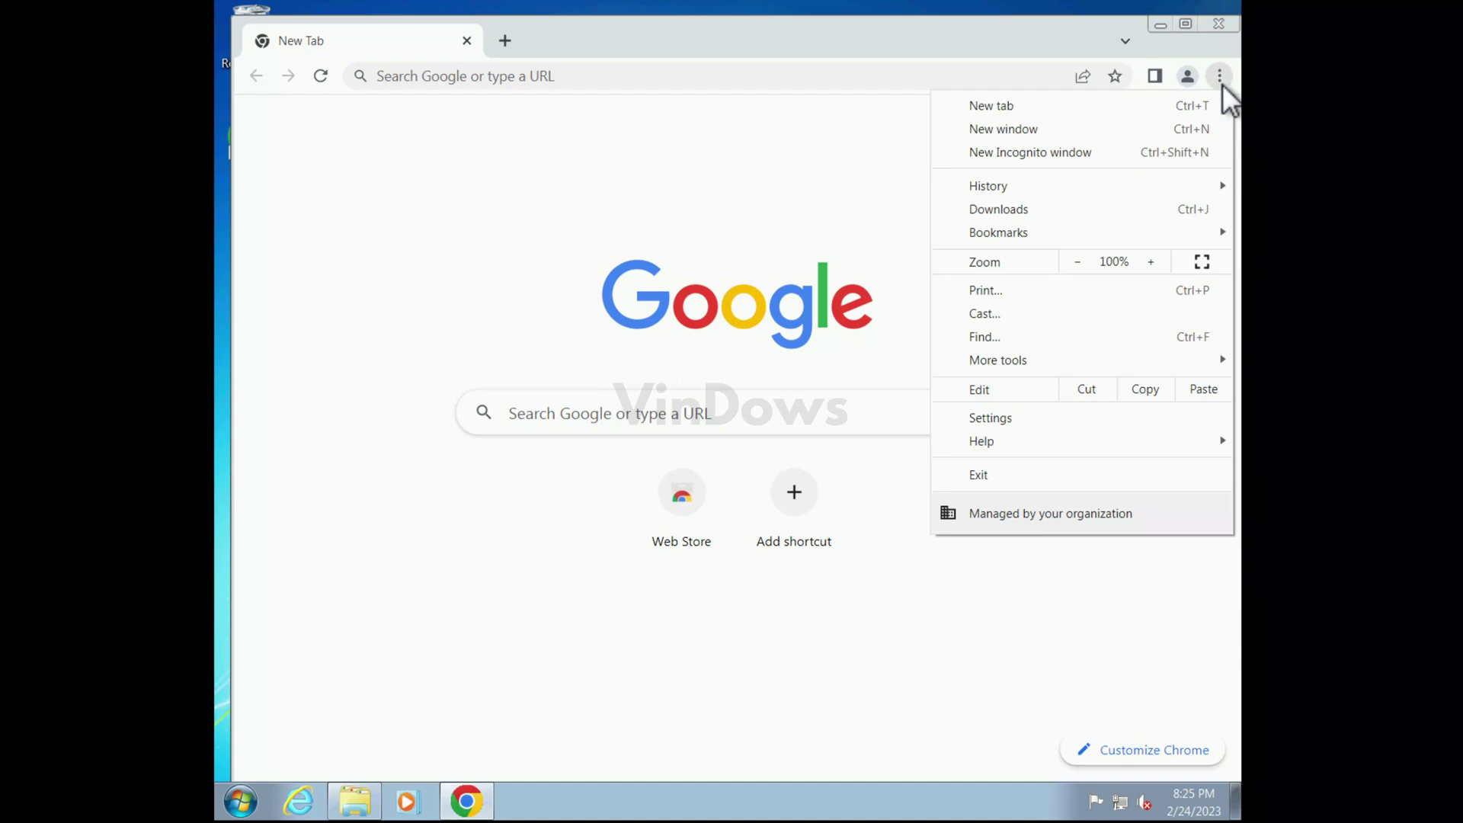